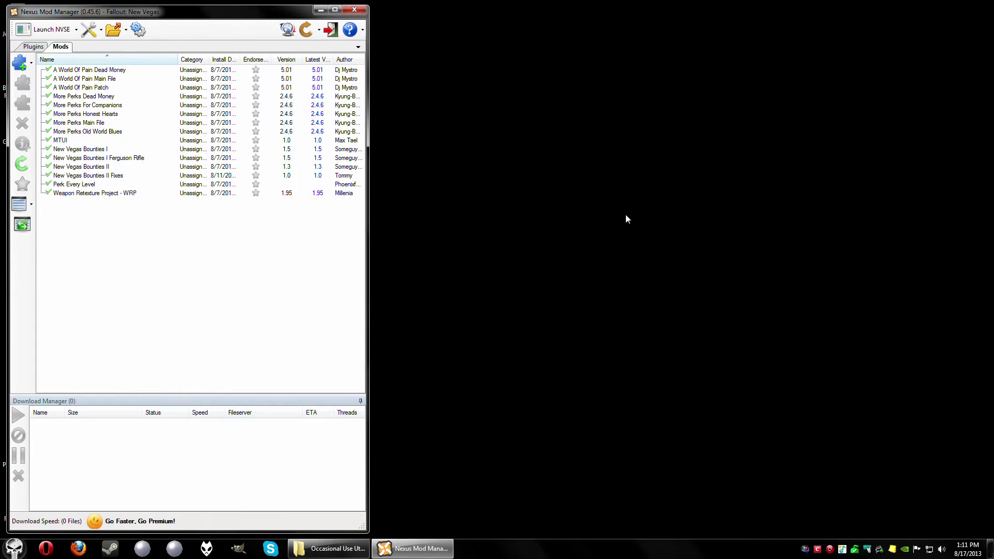
Step: Look through the Nexus Mod Manager taskbar jump list for a pinning option
right_click(406, 553)
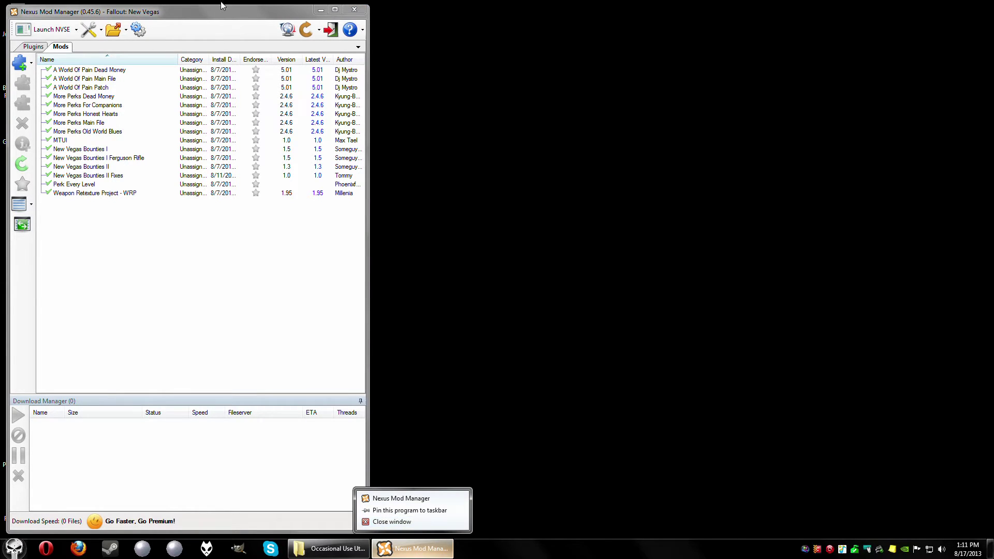
click(587, 242)
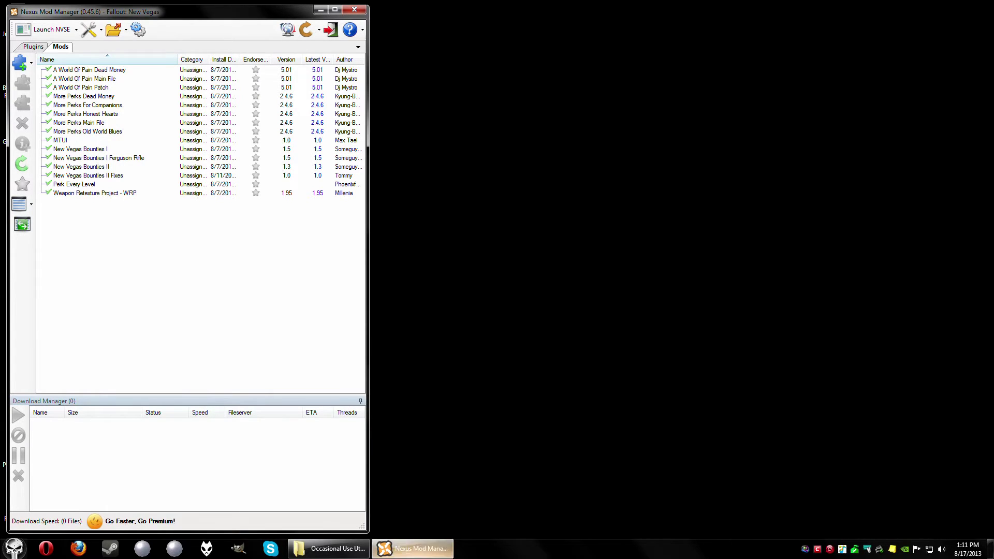
right_click(427, 547)
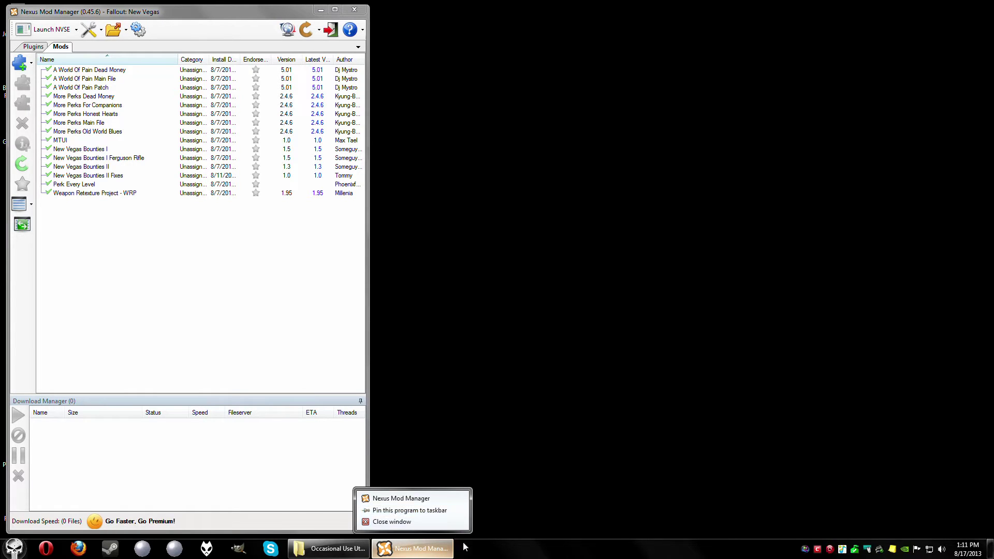
click(492, 348)
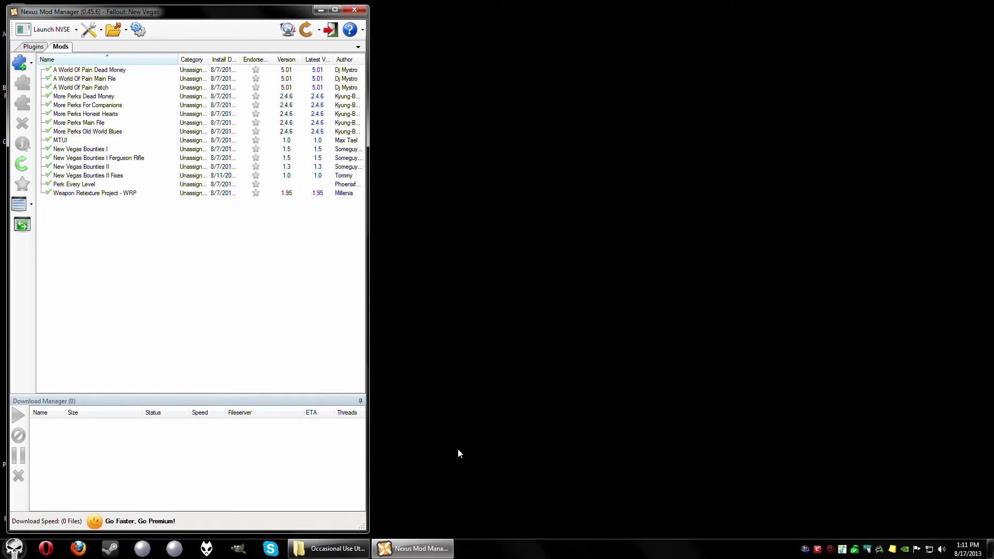
right_click(416, 551)
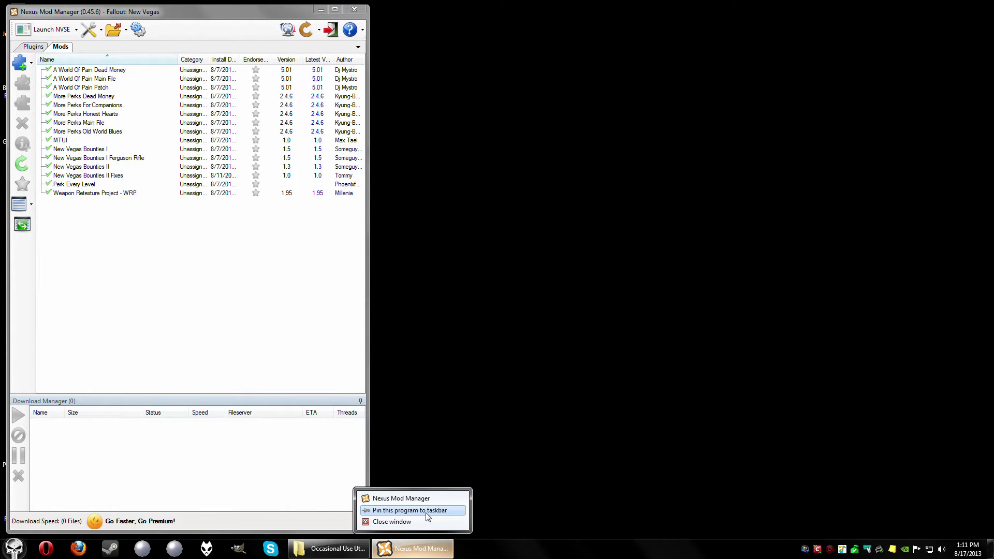
click(220, 17)
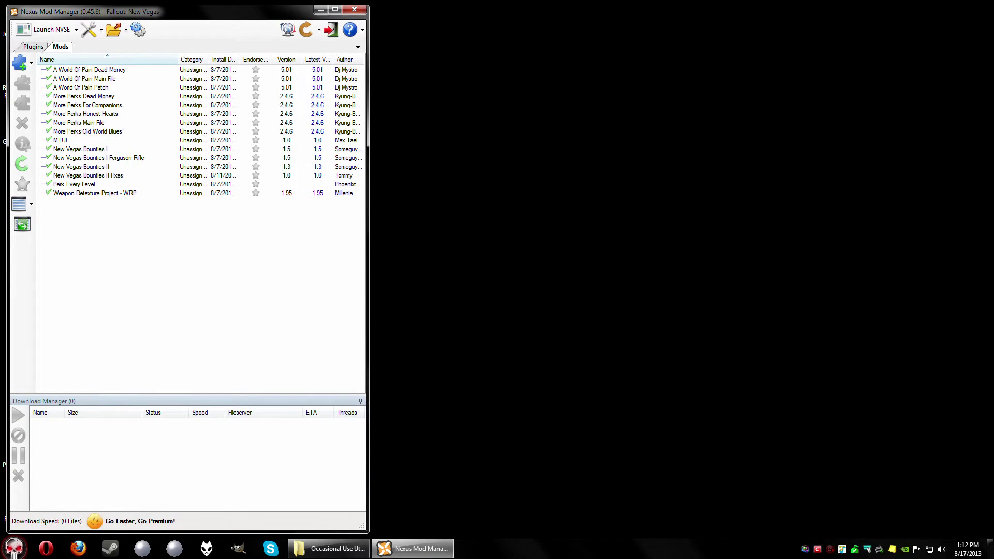
Step: Launch Registry Editor by searching 'regedit' from the Start menu
click(14, 552)
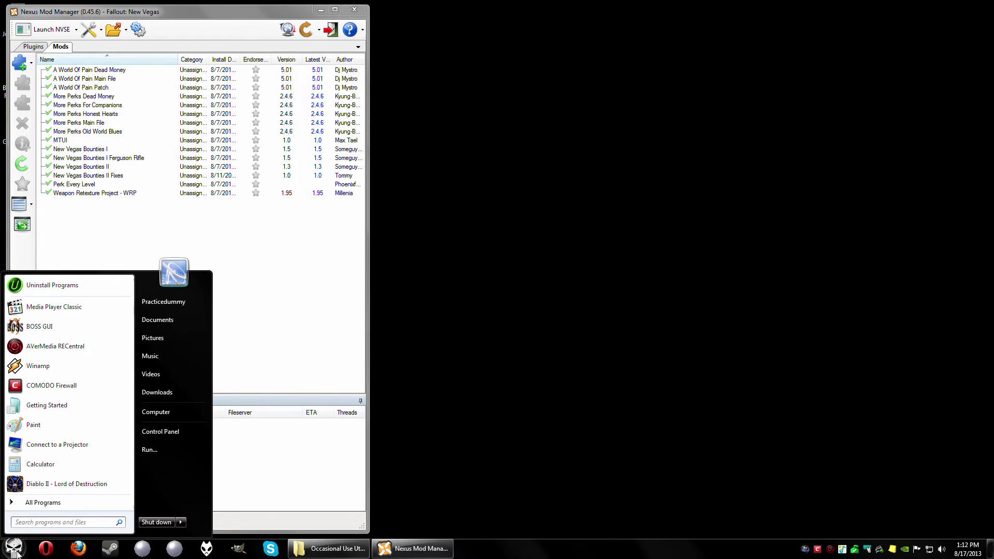
click(64, 523)
text(regedit)
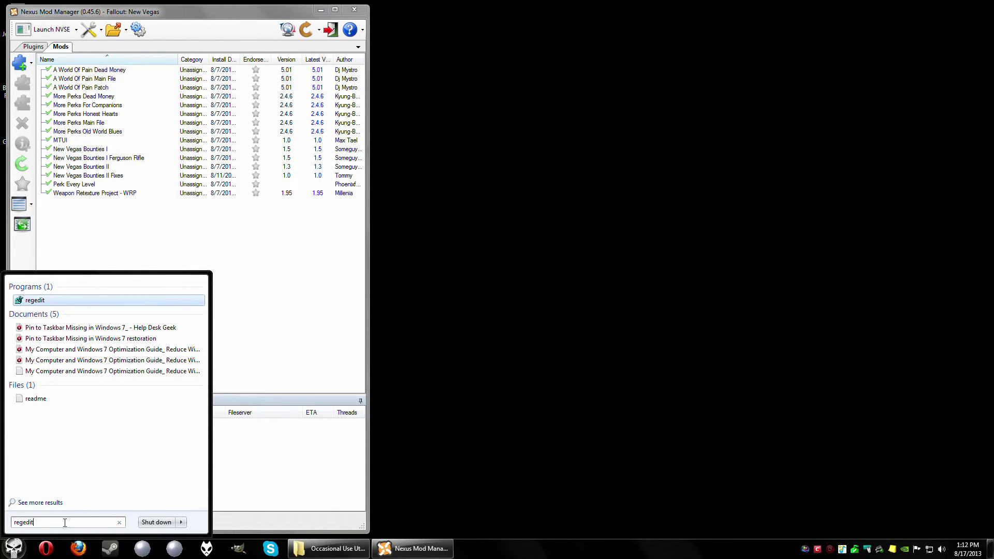
key(Return)
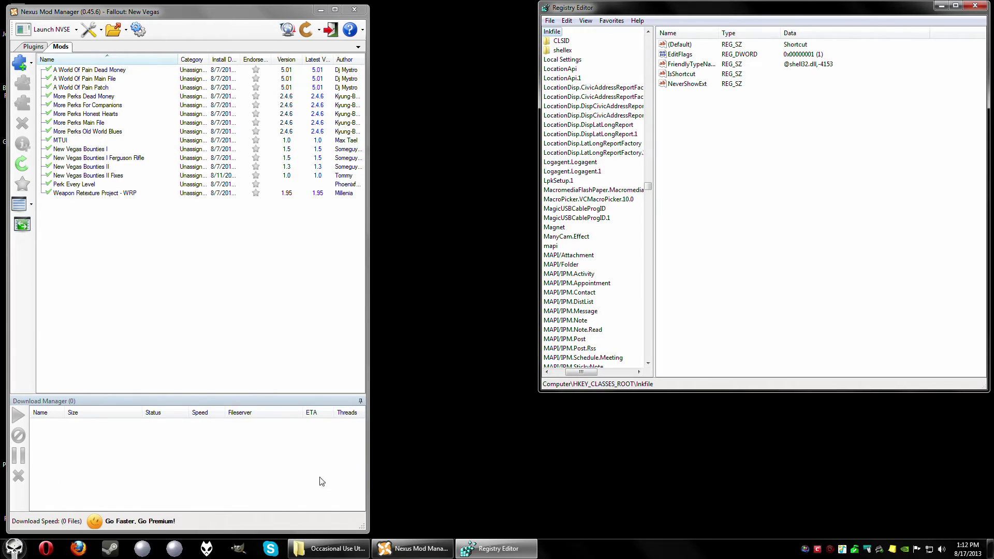
Step: Collapse the lnkfile key, return to the tree's top, and re-expand HKEY_CLASSES_ROOT
drag(596, 372, 583, 371)
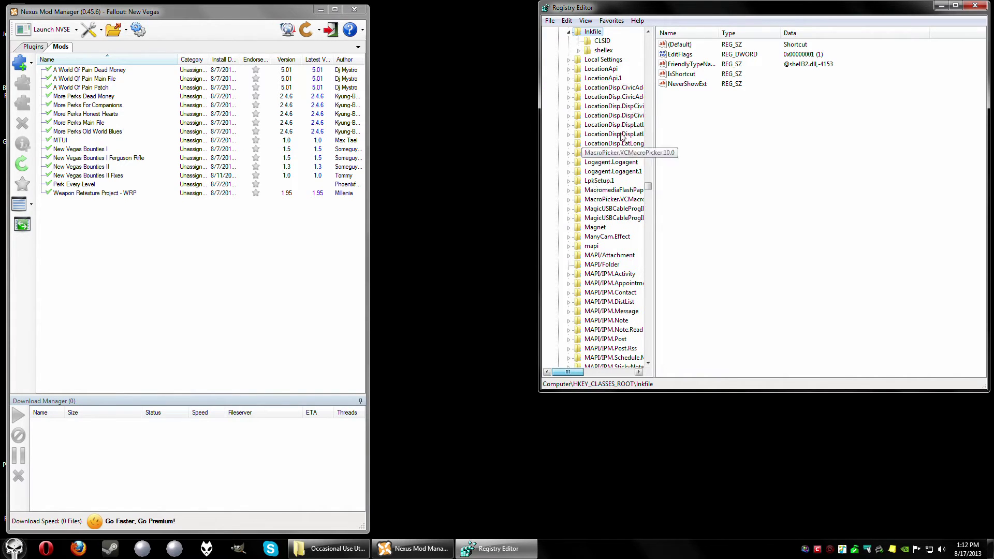
click(569, 32)
scroll(564, 210, up, 15)
scroll(564, 209, up, 15)
key(Home)
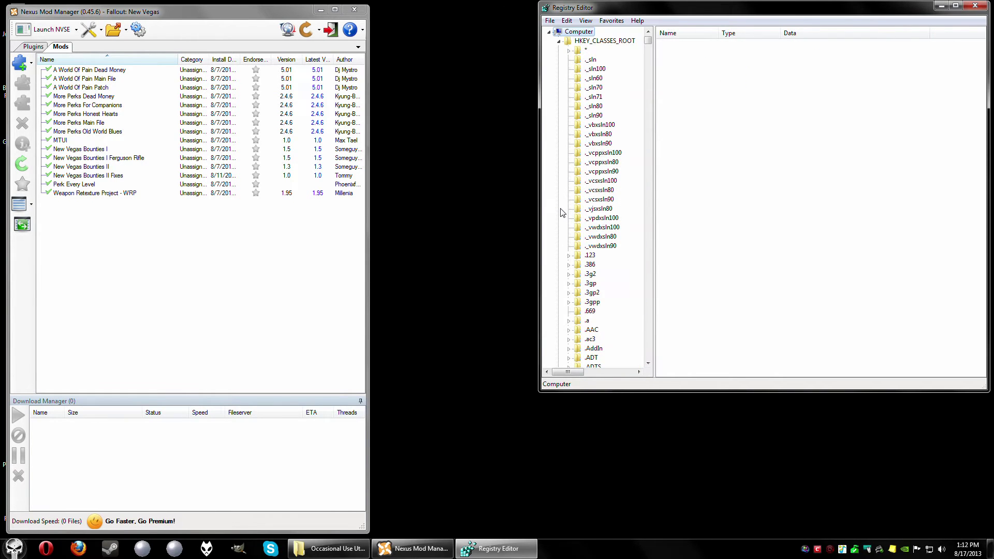
click(559, 41)
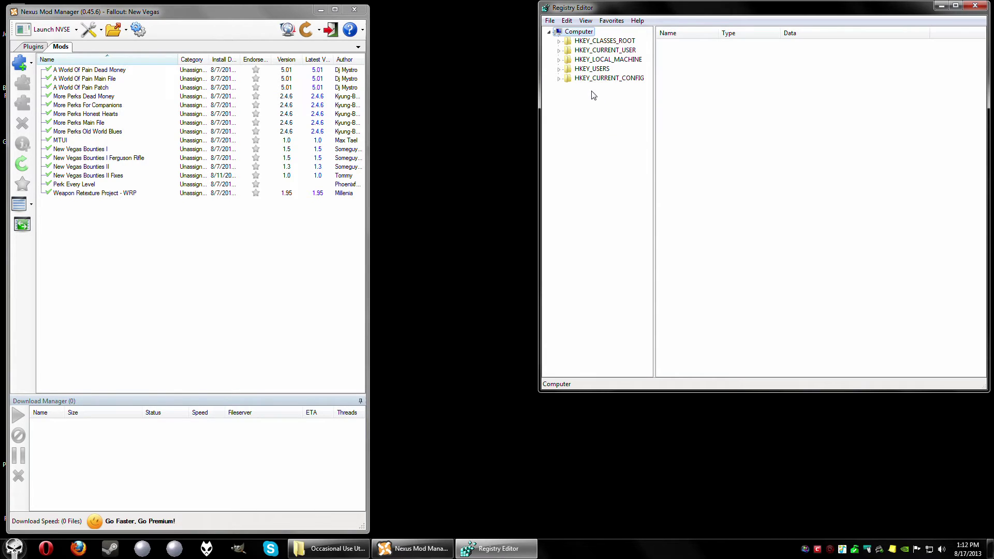
click(558, 45)
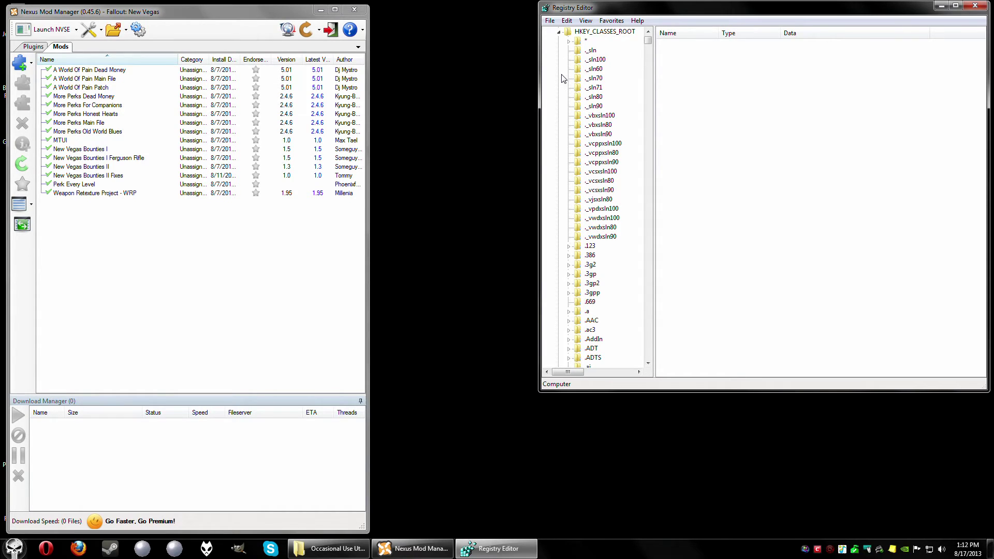
Step: Jump to the L keys under HKEY_CLASSES_ROOT, select lnkfile, and inspect its IsShortcut value
click(591, 50)
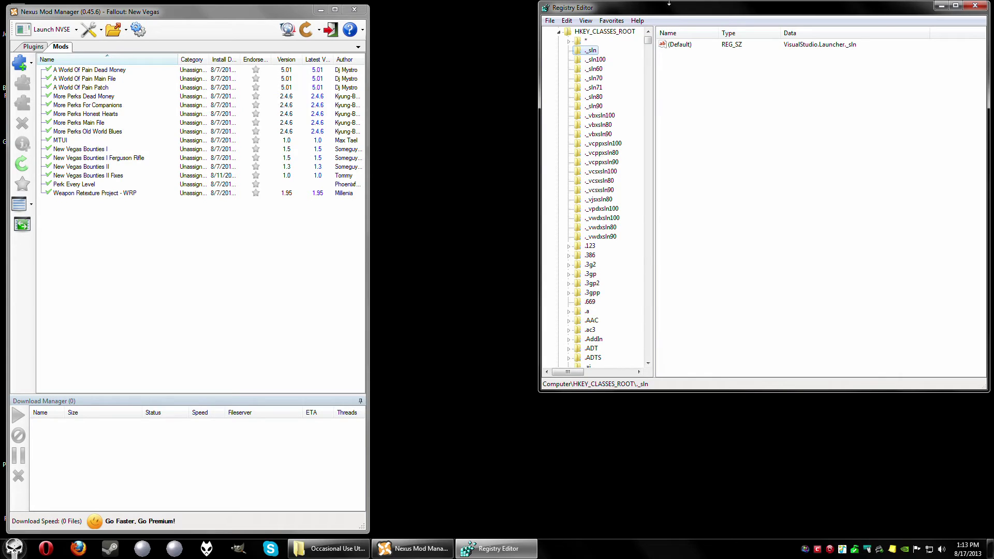
key(l)
scroll(606, 241, down, 6)
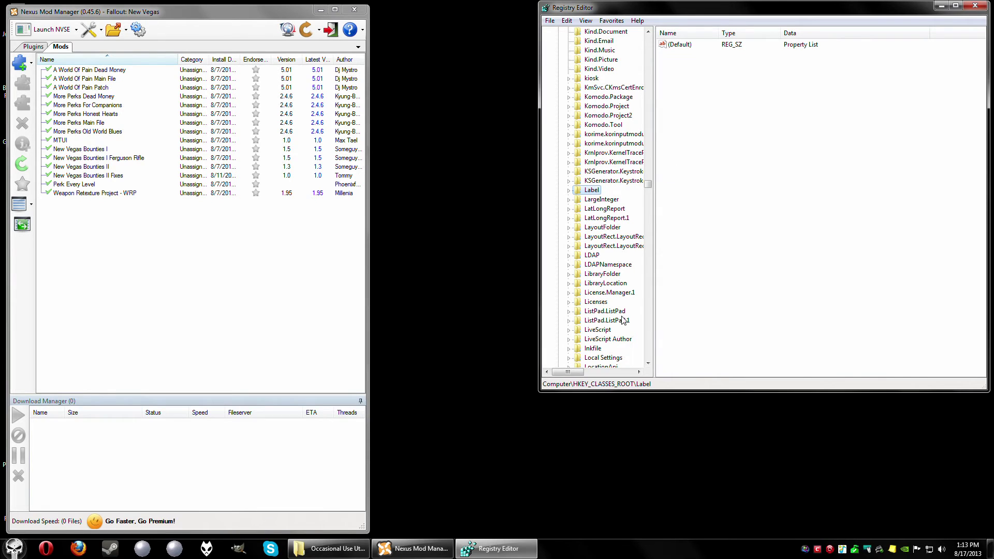
scroll(619, 281, down, 1)
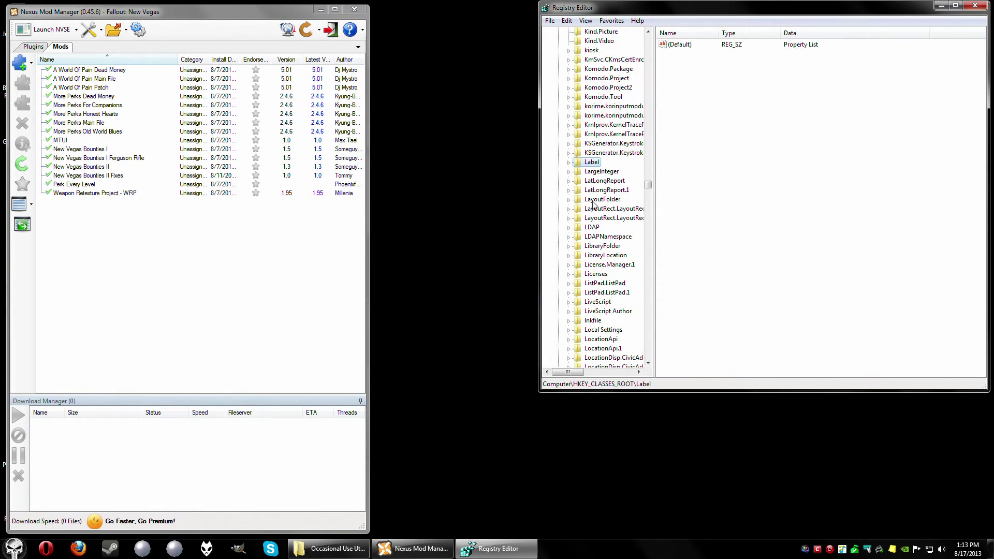
click(593, 321)
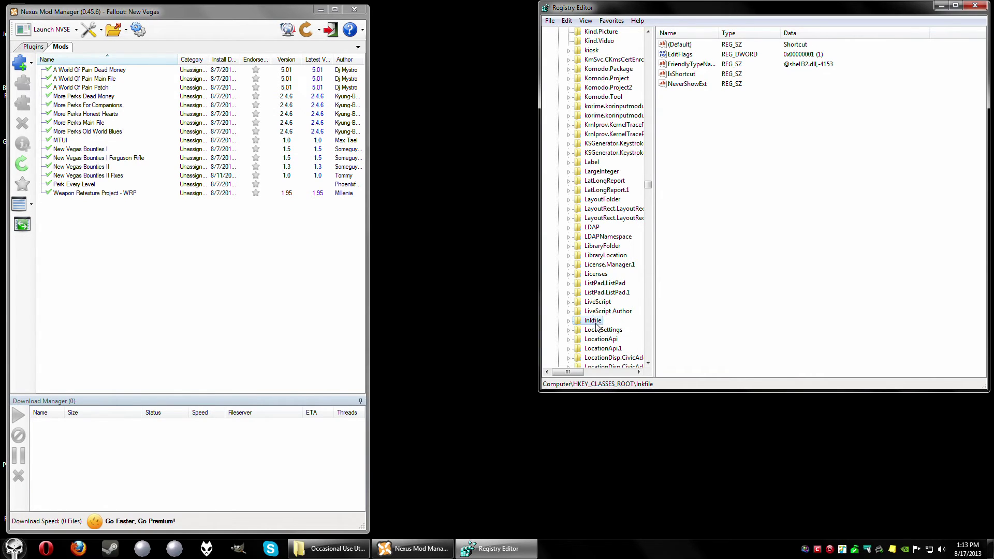
click(682, 78)
click(694, 124)
Step: Add a new string value to the lnkfile key
right_click(680, 141)
mouse_move(703, 153)
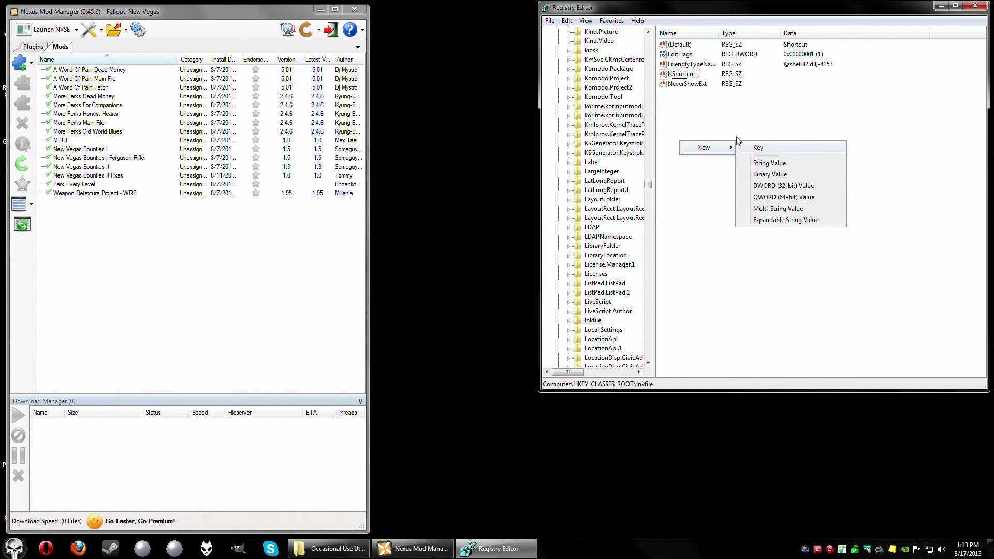
click(707, 128)
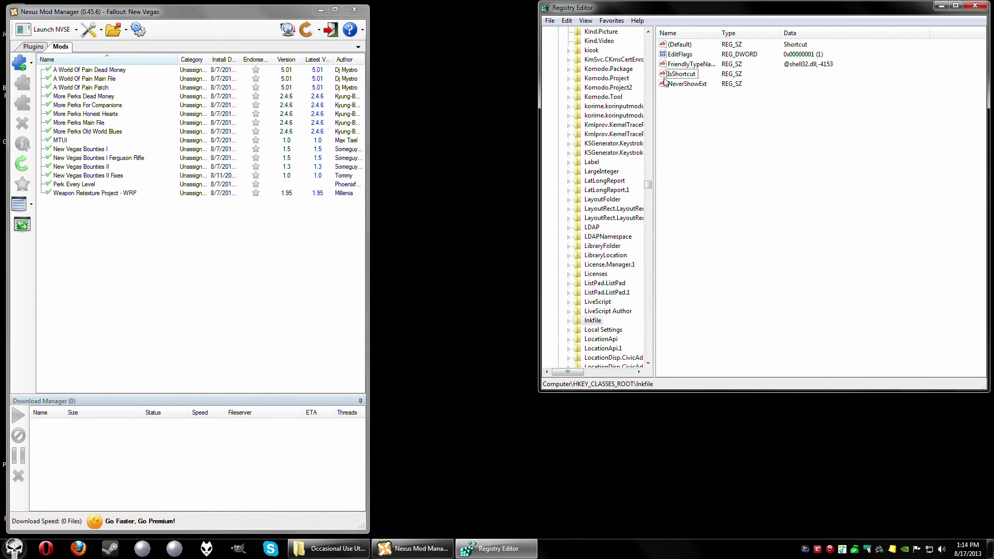
right_click(682, 124)
click(698, 131)
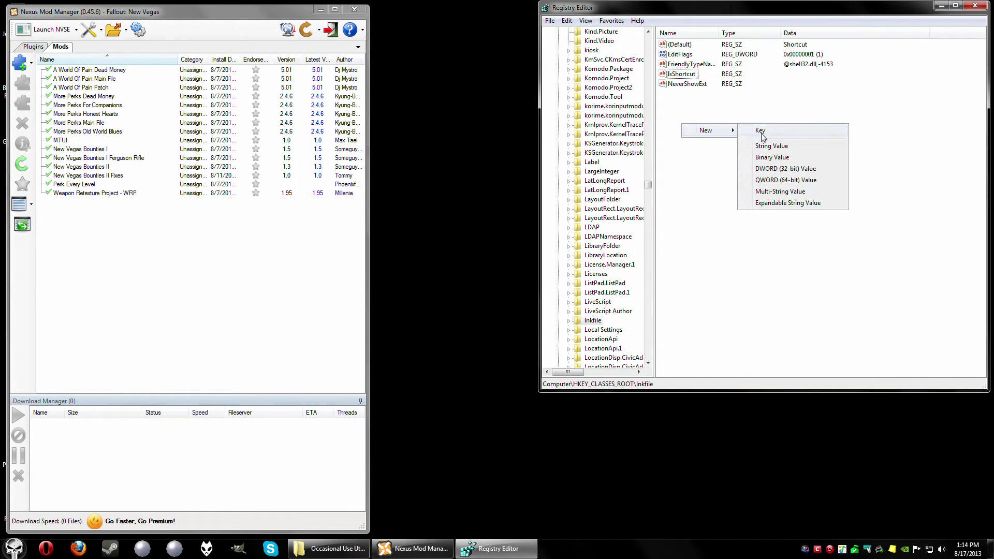
click(766, 154)
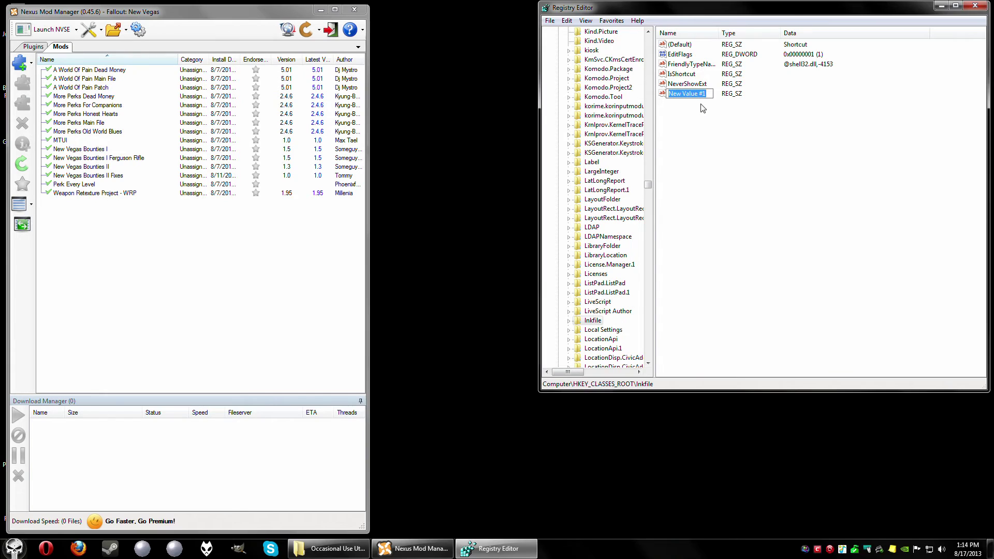
Step: Delete the stray 'New Value #1' from lnkfile and close Registry Editor
key(Return)
key(Delete)
key(Return)
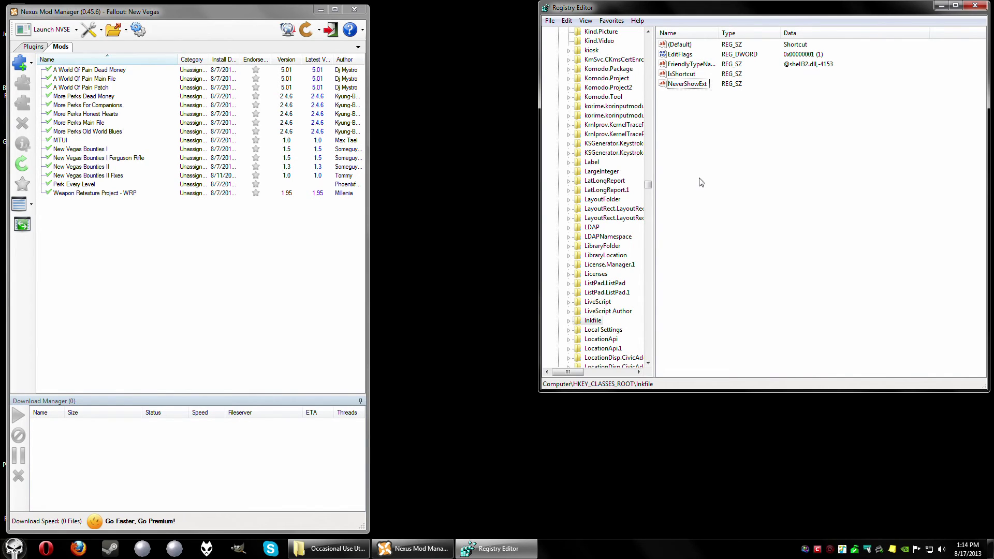
click(982, 6)
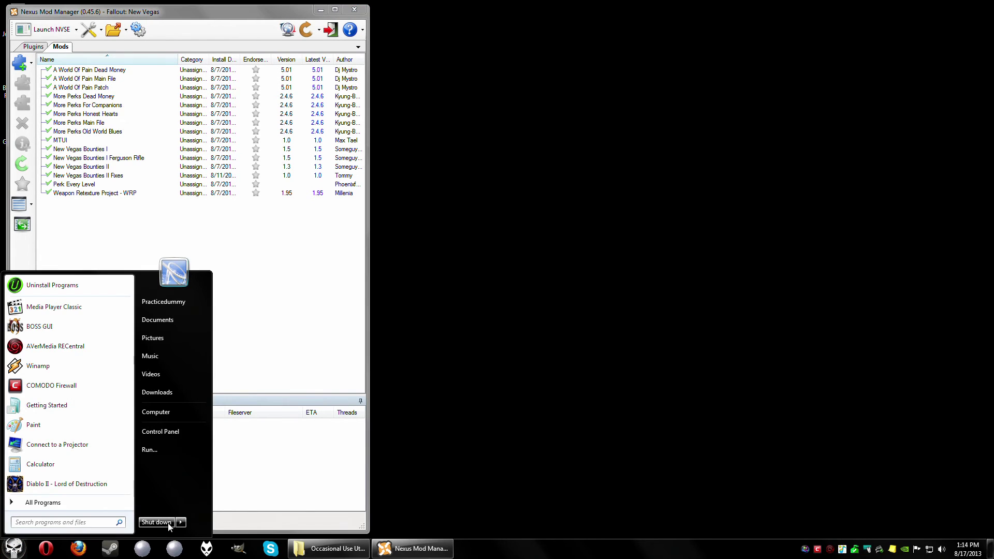
click(180, 521)
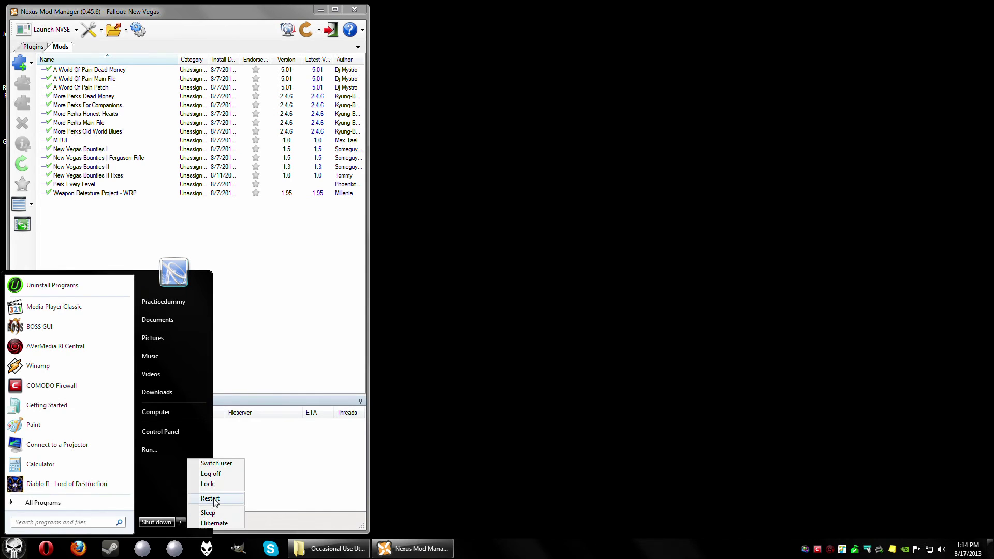
click(608, 309)
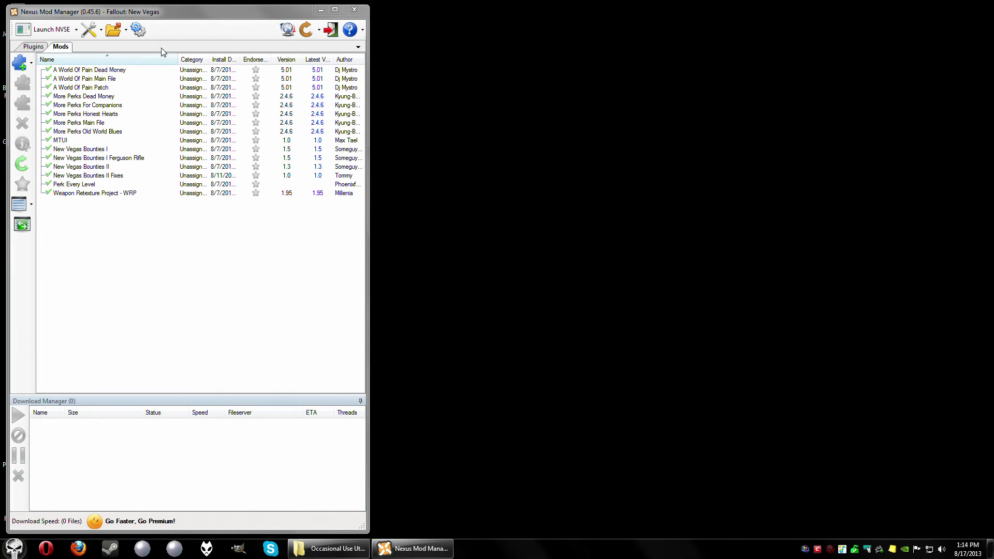
click(220, 23)
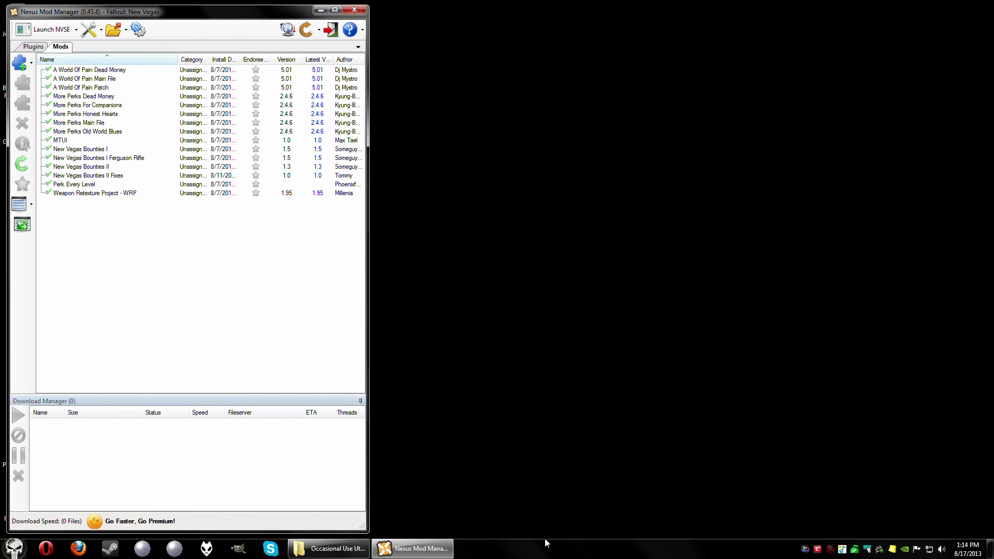
Step: Pin Nexus Mod Manager to the taskbar via its jump list, then close its window
right_click(428, 552)
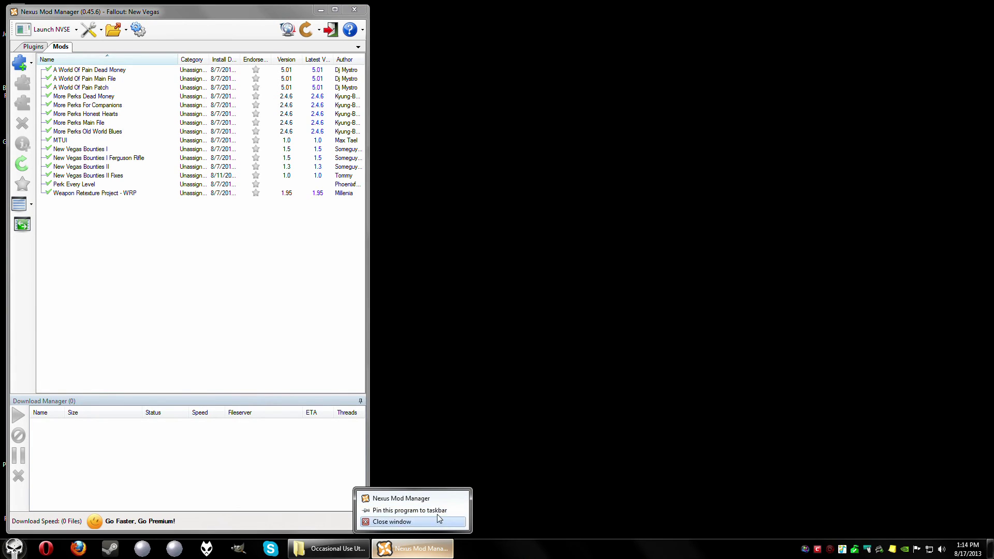
click(220, 15)
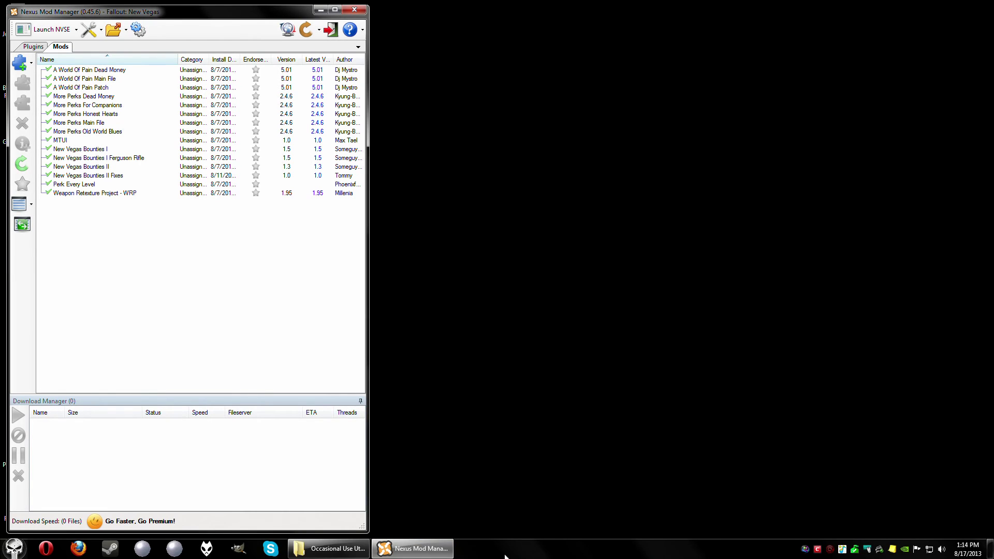
mouse_move(409, 556)
right_click(394, 557)
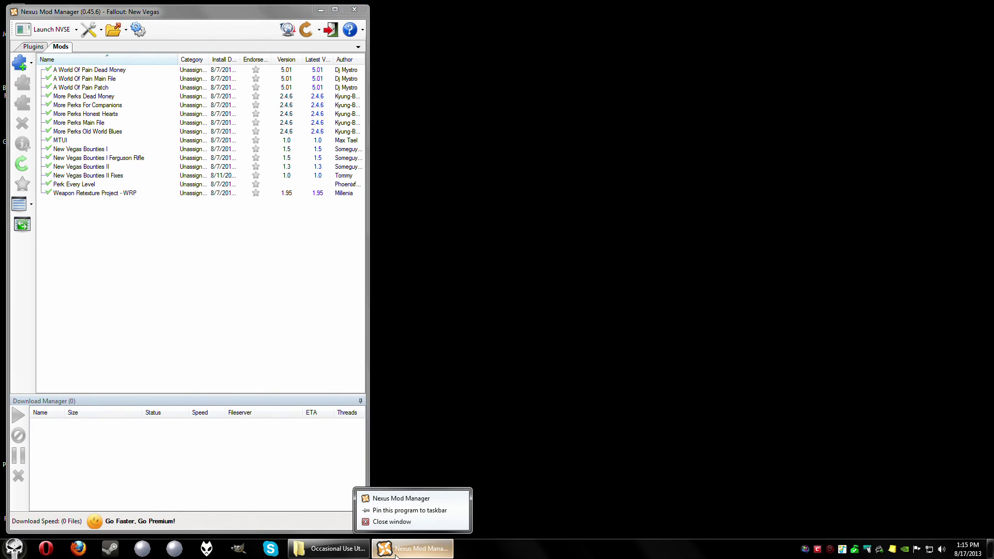
click(430, 510)
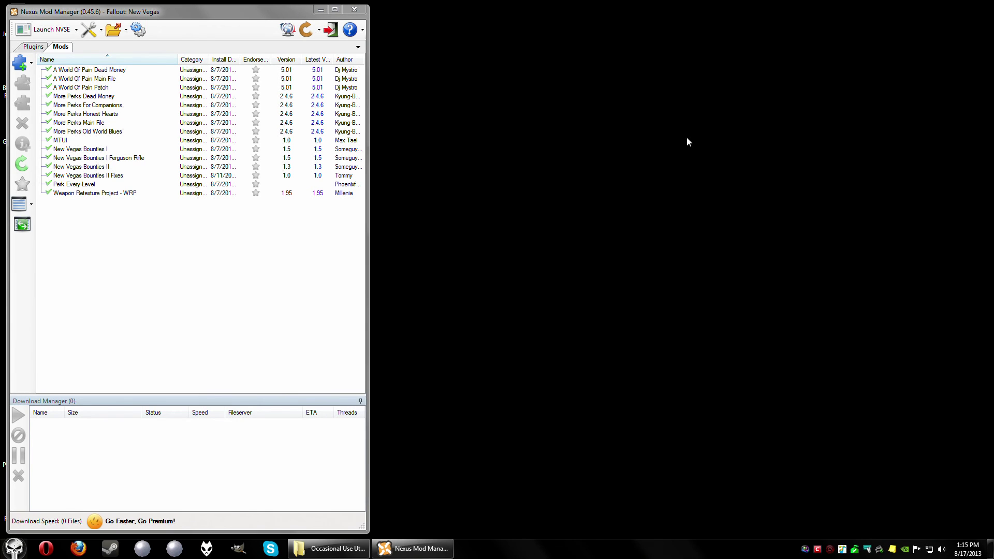
click(354, 9)
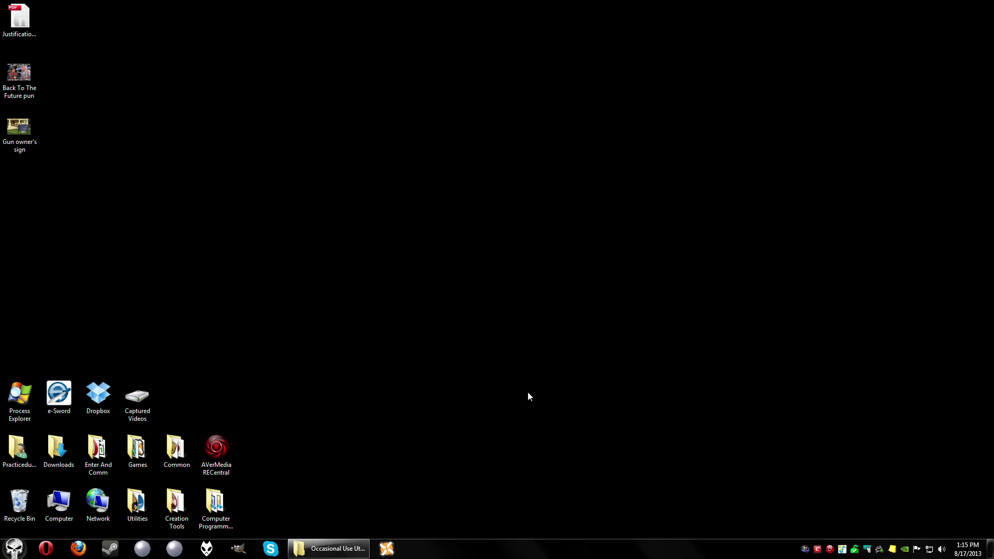
Step: Drag the pinned Nexus Mod Manager icon left of the Explorer button, then dismiss Explorer's jump list
drag(387, 550, 300, 553)
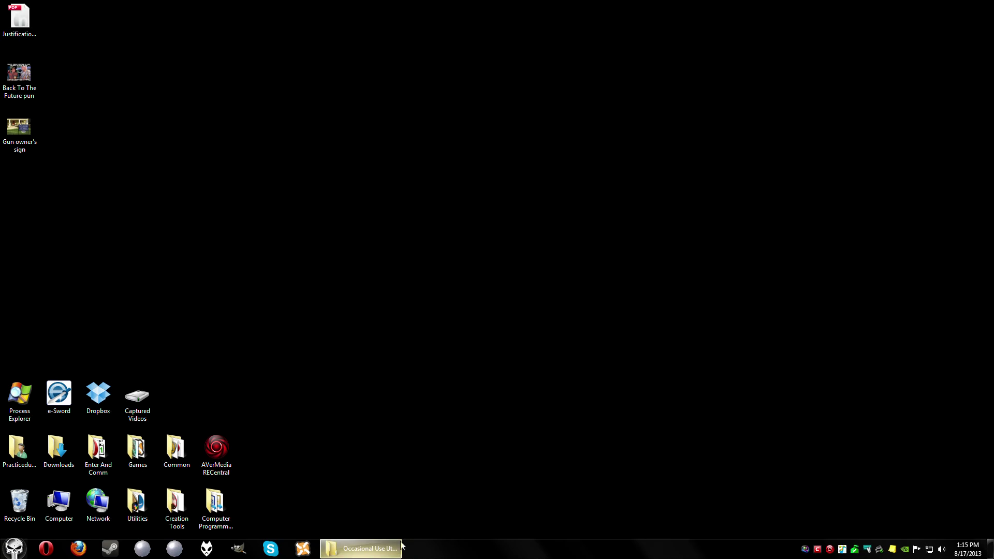
right_click(384, 552)
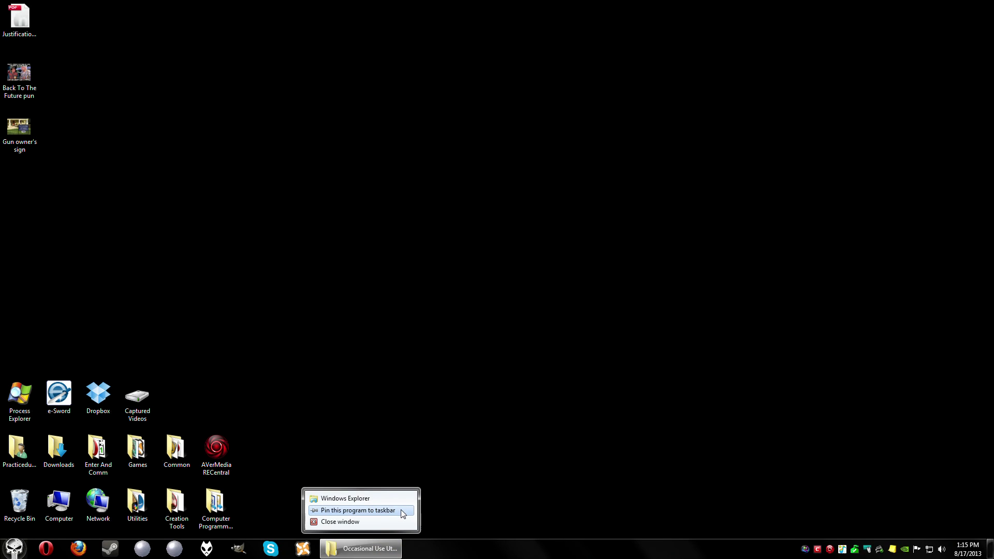
click(519, 541)
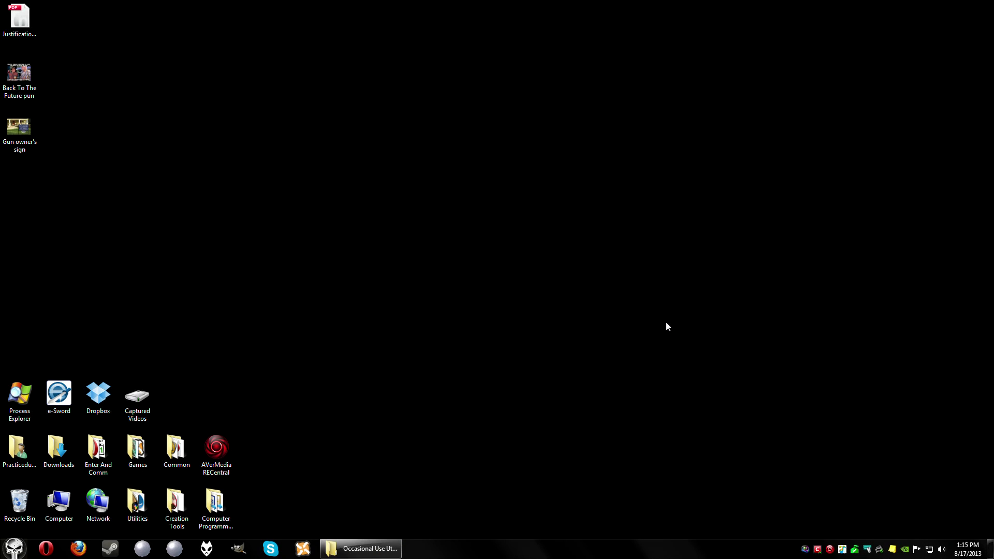